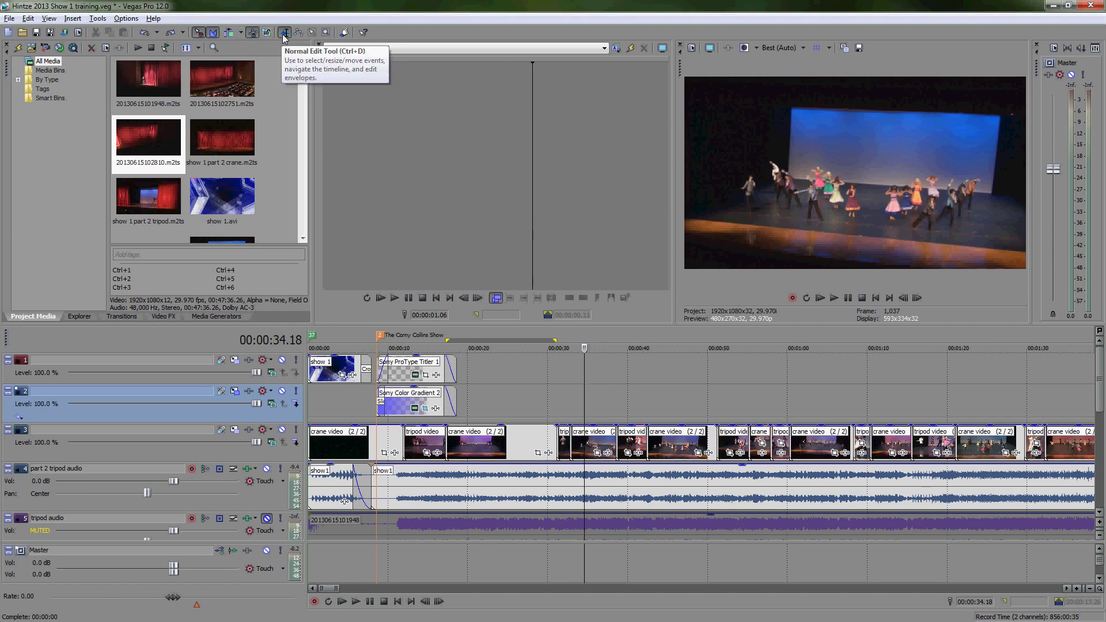
Select the crane clip on track 3 and place the playback cursor inside it.
{"action": "left_click", "coordinate": [491, 441]}
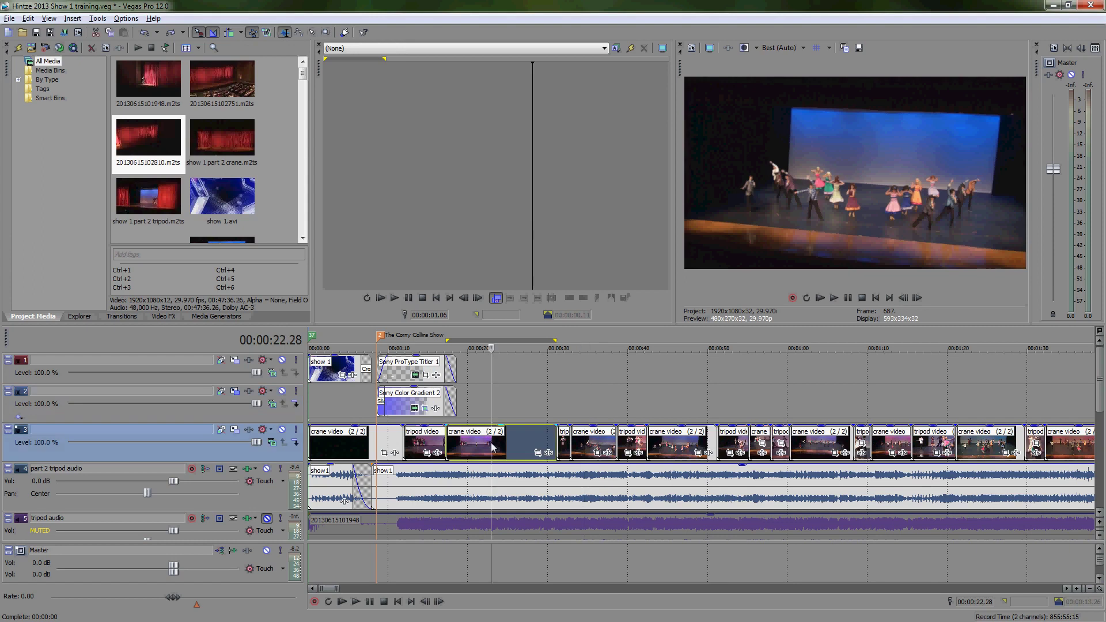
{"action": "left_click", "coordinate": [582, 446]}
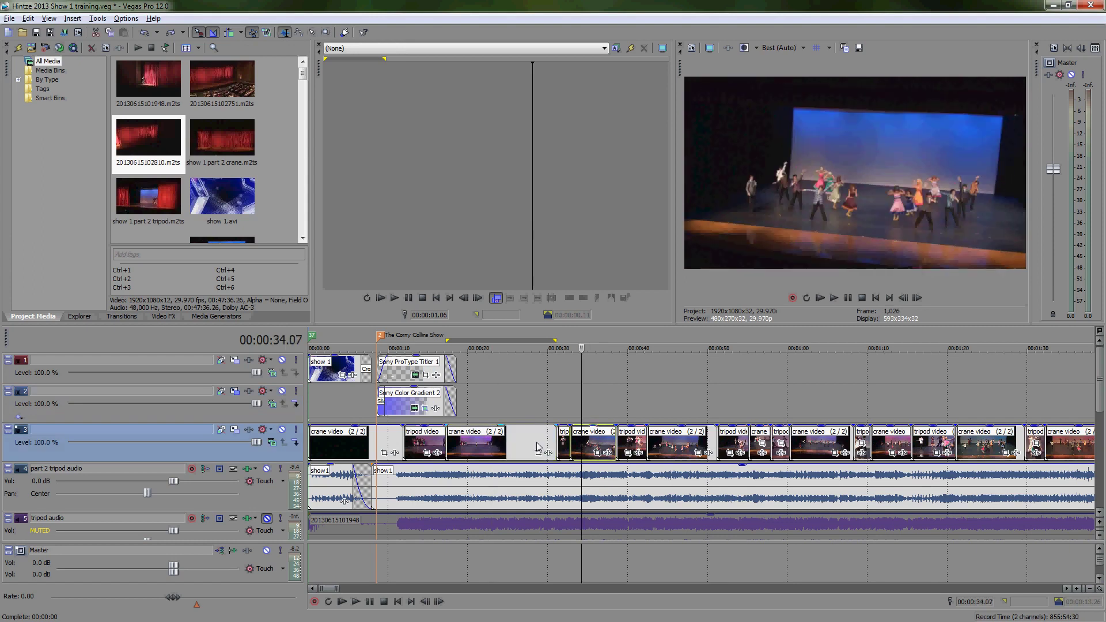
{"action": "left_click", "coordinate": [519, 448]}
Move the crane clip to track 2 and back to track 3, then trim its start and end.
{"action": "mouse_move", "coordinate": [473, 439]}
{"action": "left_mouse_down"}
{"action": "mouse_move", "coordinate": [510, 405]}
{"action": "mouse_move", "coordinate": [463, 437]}
{"action": "left_mouse_up"}
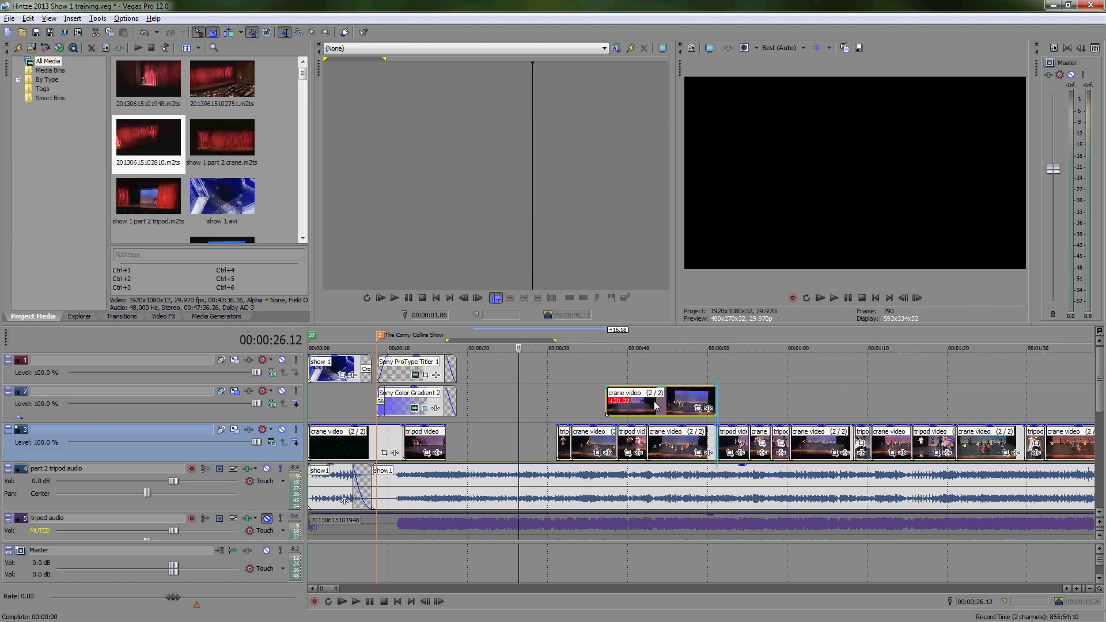
{"action": "left_click_drag", "start_coordinate": [463, 439], "coordinate": [474, 441]}
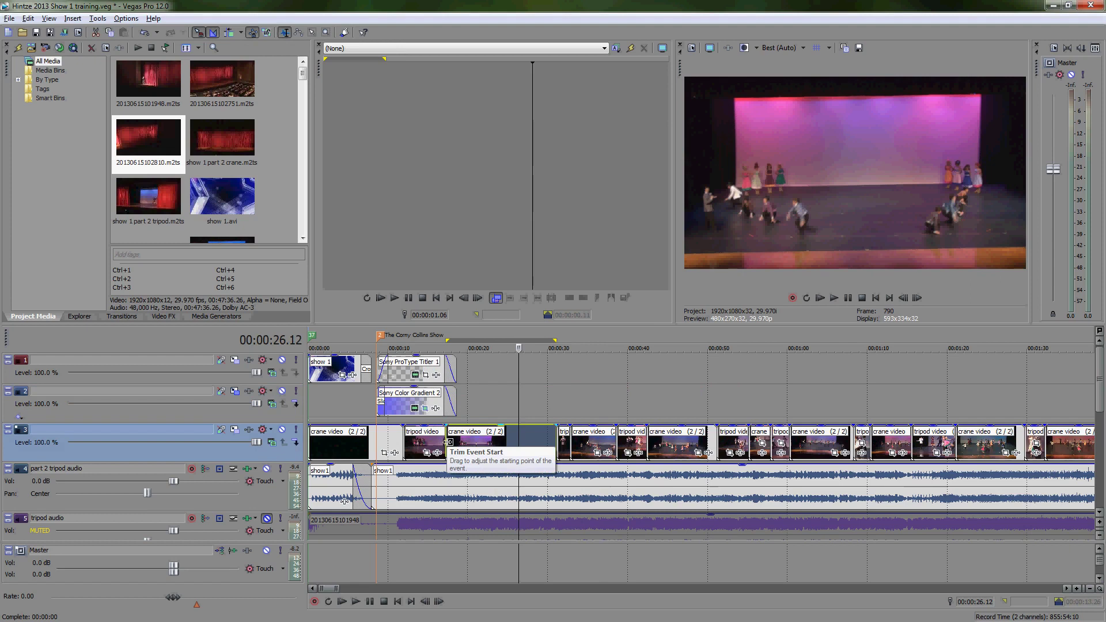
{"action": "mouse_move", "coordinate": [449, 441]}
{"action": "left_mouse_down"}
{"action": "mouse_move", "coordinate": [467, 442]}
{"action": "mouse_move", "coordinate": [447, 441]}
{"action": "left_mouse_up"}
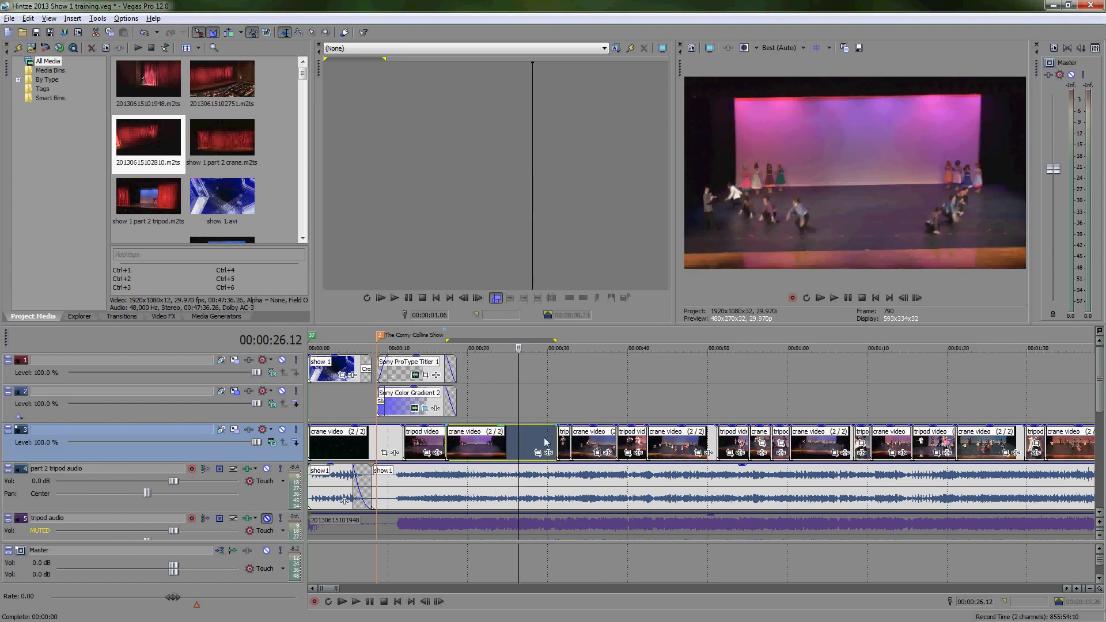
{"action": "mouse_move", "coordinate": [555, 441]}
{"action": "left_mouse_down"}
{"action": "mouse_move", "coordinate": [525, 443]}
{"action": "mouse_move", "coordinate": [552, 449]}
{"action": "left_mouse_up"}
Give the crane clip's tail a fade-out of about five seconds.
{"action": "left_click_drag", "start_coordinate": [557, 426], "coordinate": [546, 425]}
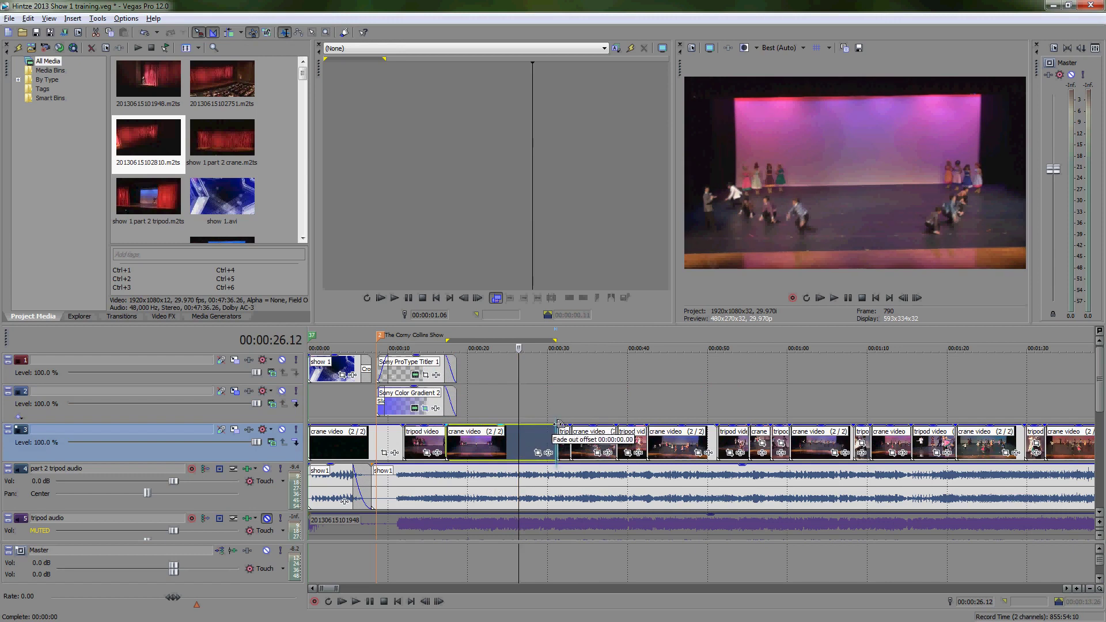
{"action": "left_click_drag", "start_coordinate": [546, 425], "coordinate": [512, 429]}
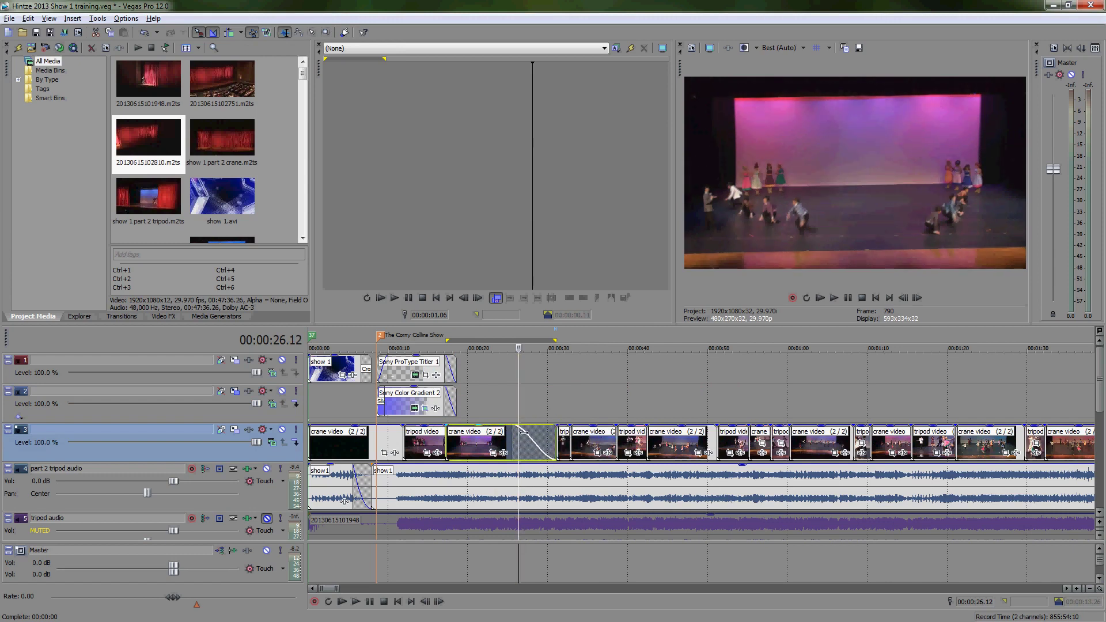
{"action": "left_click_drag", "start_coordinate": [516, 429], "coordinate": [559, 430]}
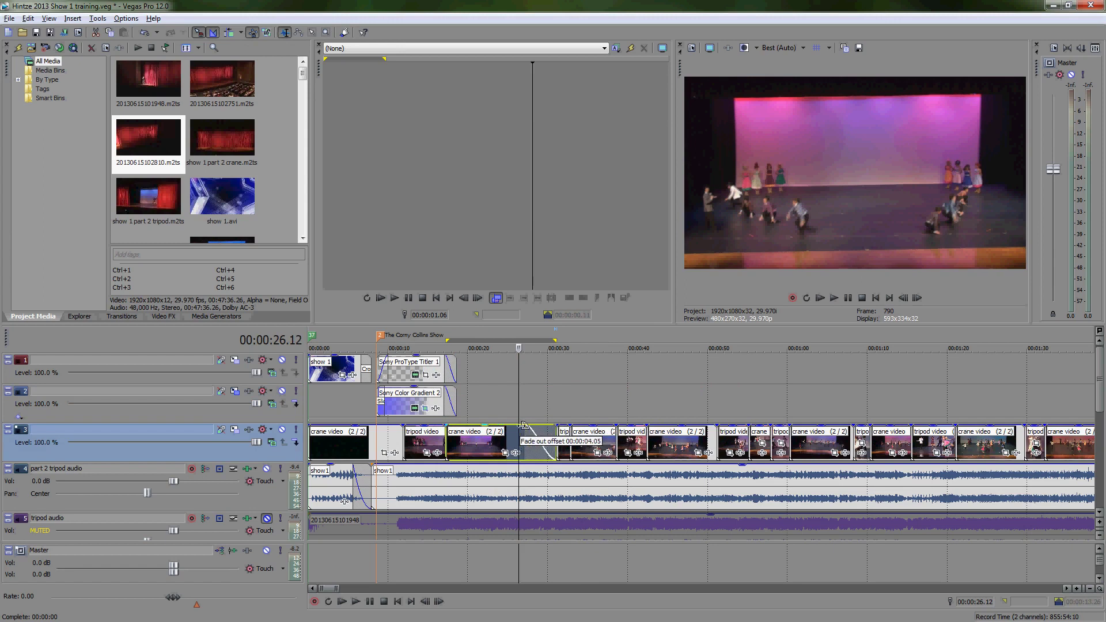
{"action": "left_click_drag", "start_coordinate": [557, 425], "coordinate": [513, 427]}
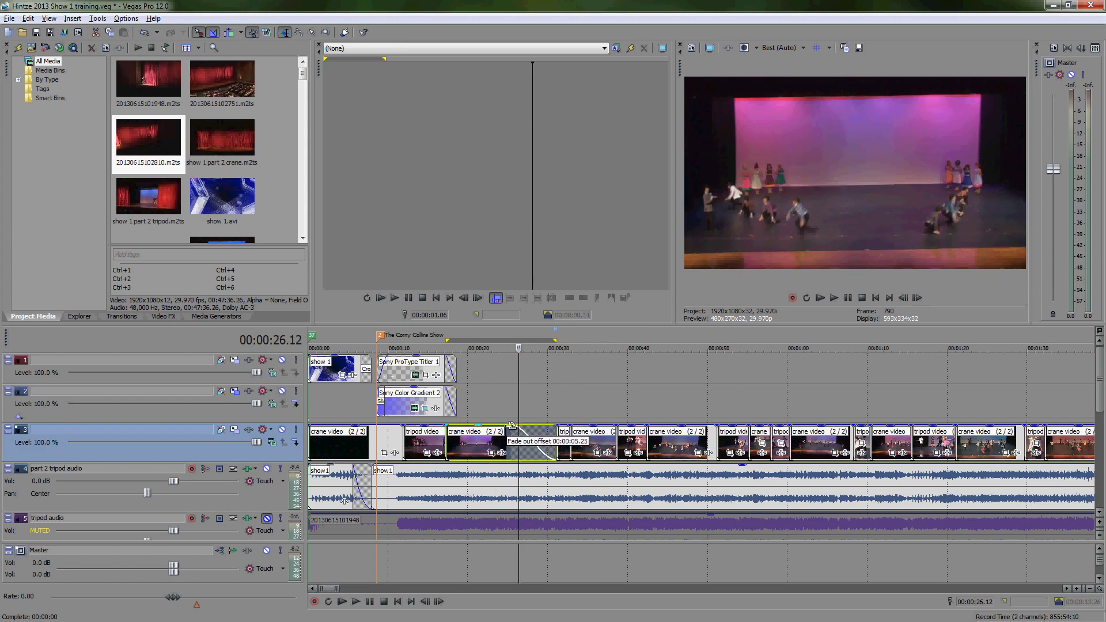
Preview the fade-out from just before it, then reselect the crane clip.
{"action": "left_click", "coordinate": [511, 430]}
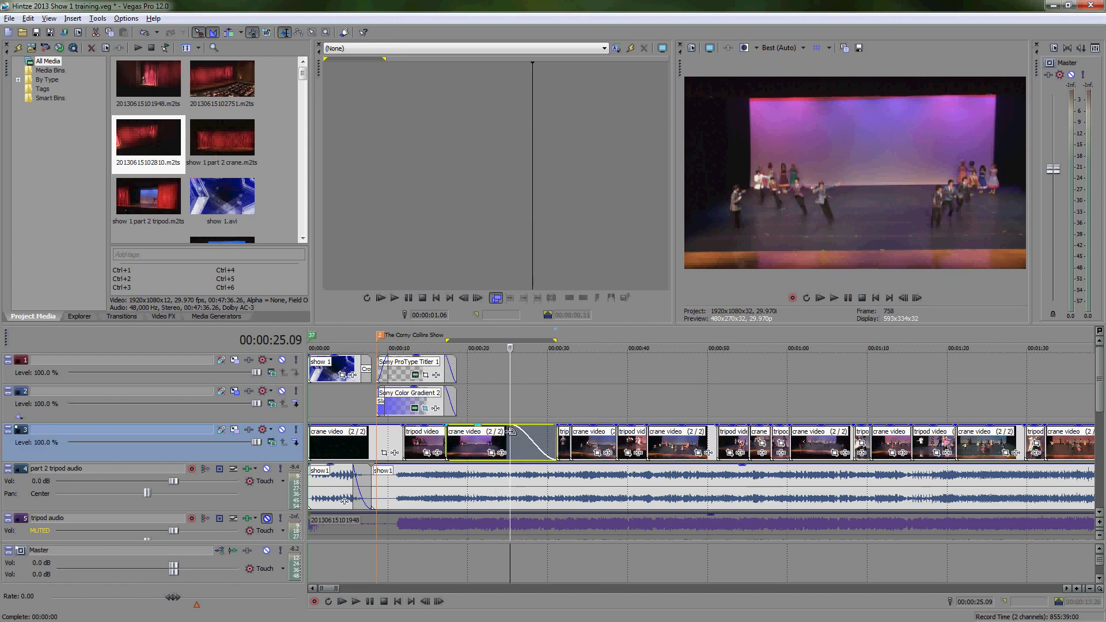
{"action": "key", "text": "space"}
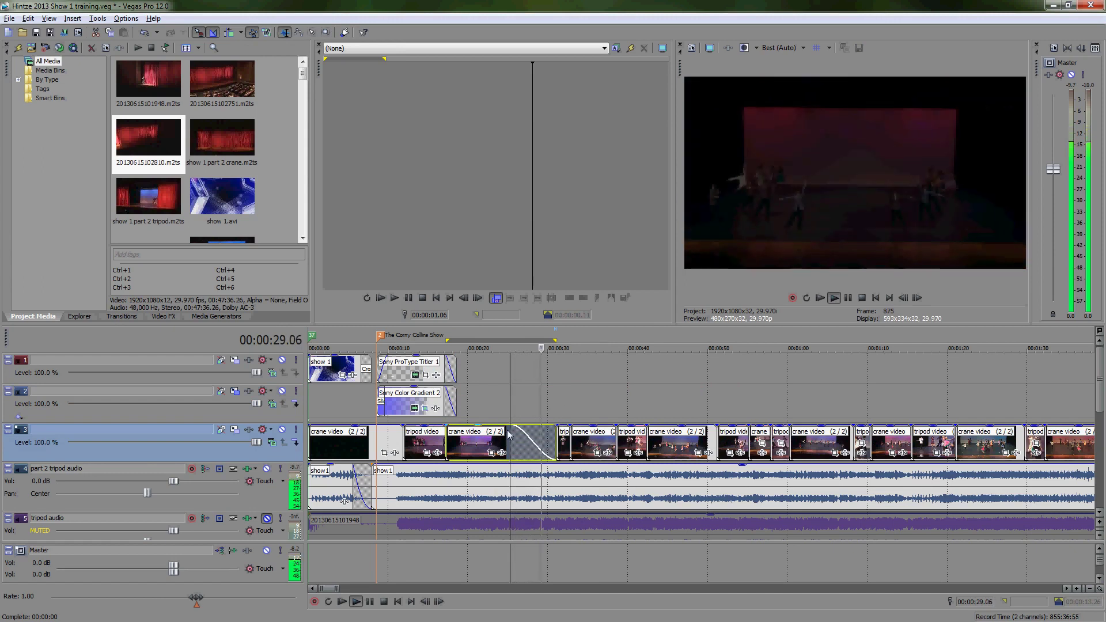
{"action": "key", "text": "space"}
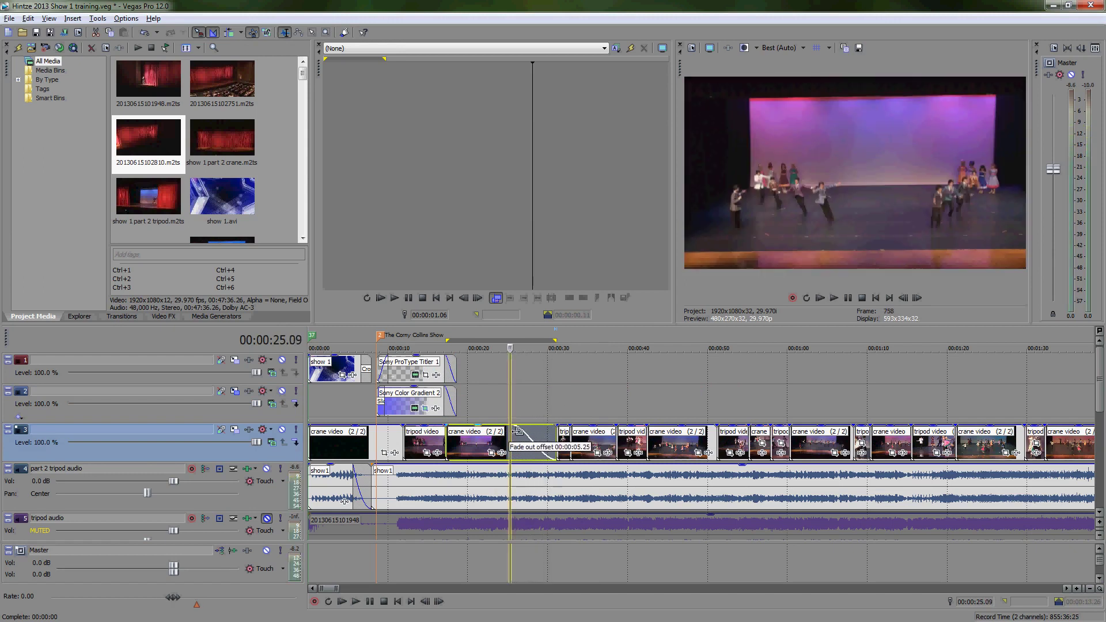
{"action": "left_click", "coordinate": [516, 430]}
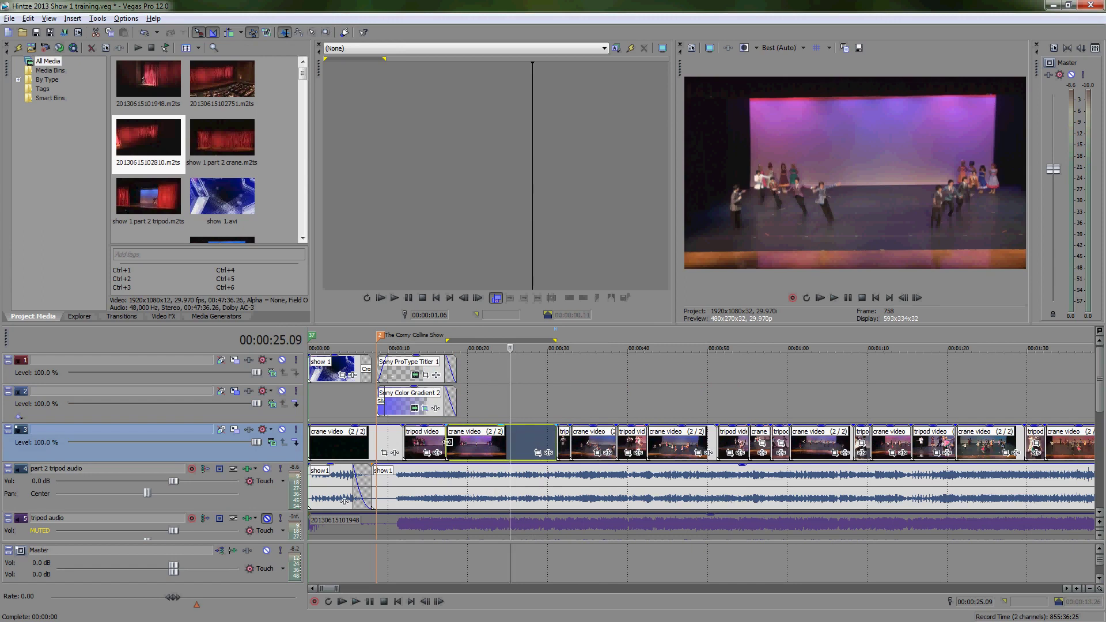
{"action": "left_click_drag", "start_coordinate": [449, 446], "coordinate": [429, 442]}
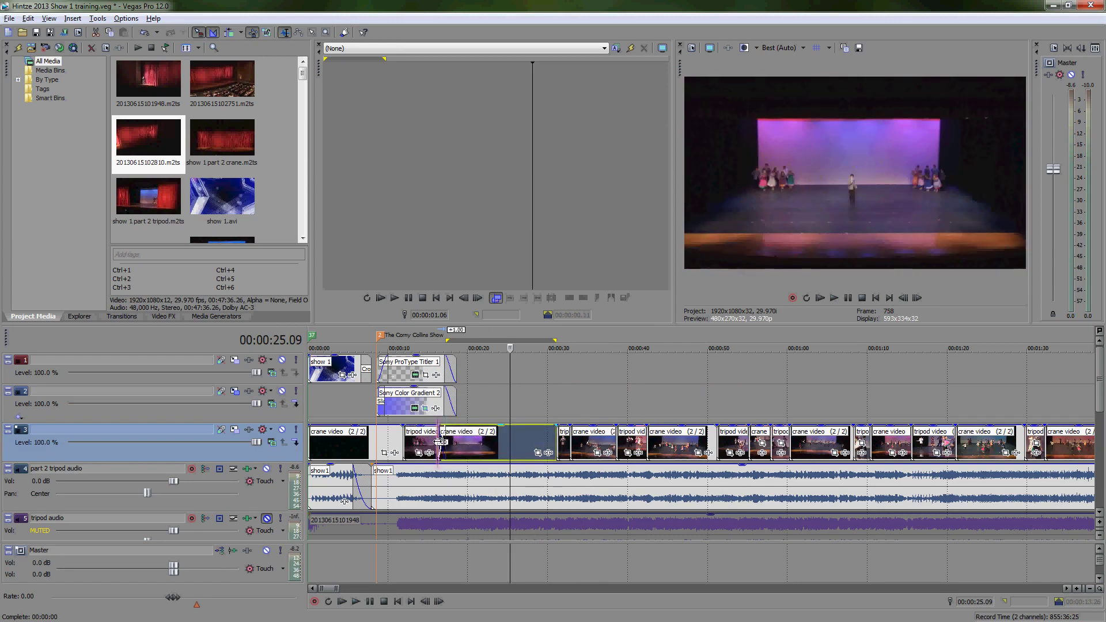
{"action": "left_click", "coordinate": [212, 35]}
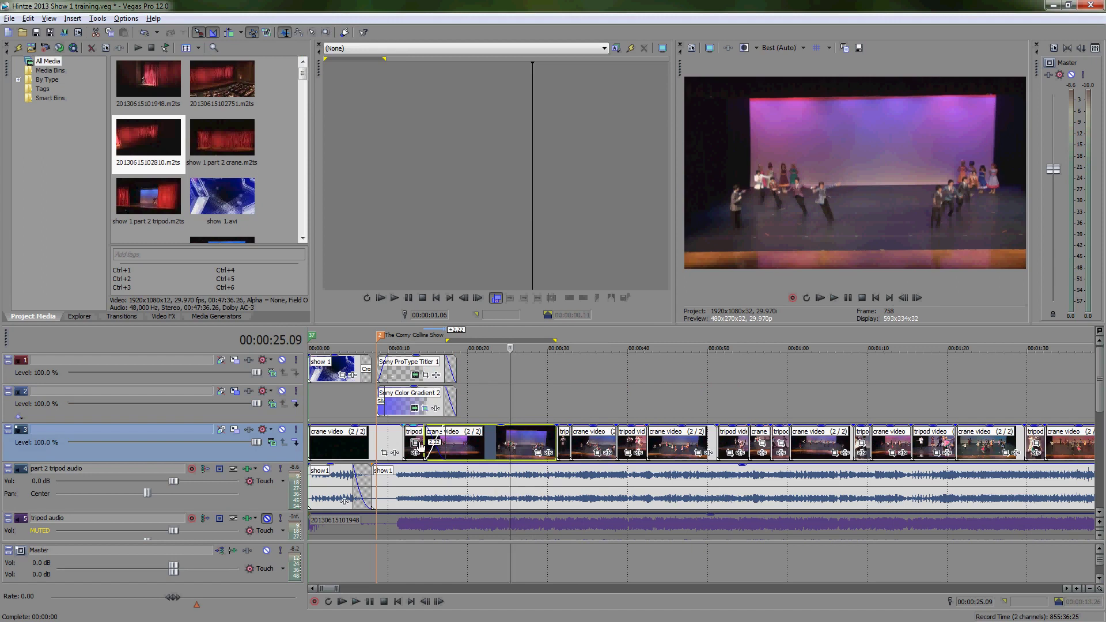
{"action": "left_click_drag", "start_coordinate": [430, 442], "coordinate": [444, 443]}
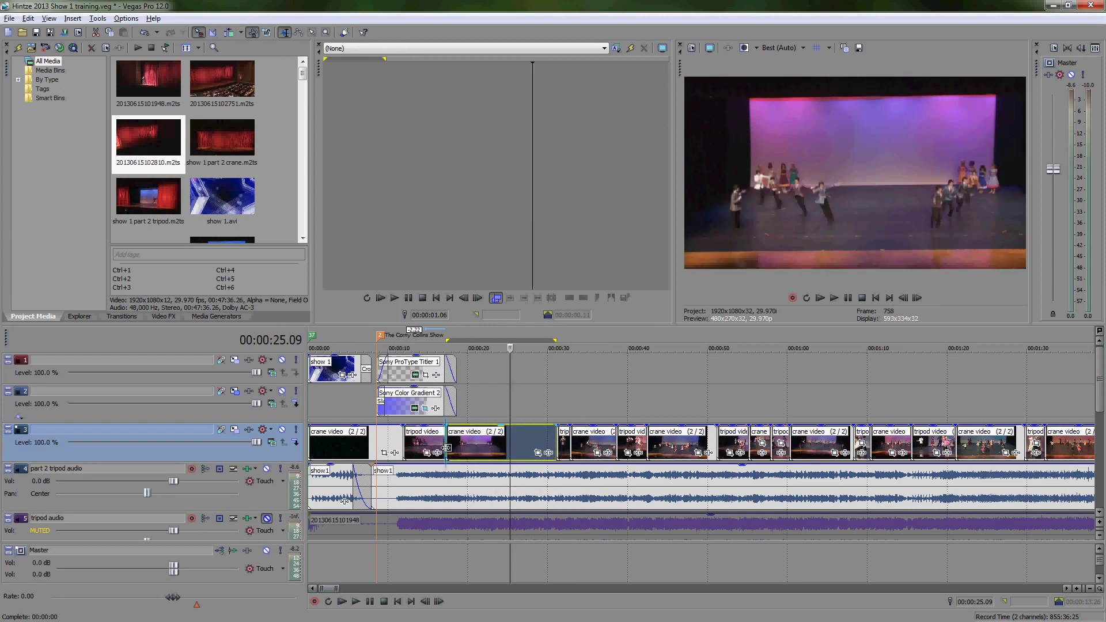
{"action": "left_click_drag", "start_coordinate": [446, 449], "coordinate": [451, 442]}
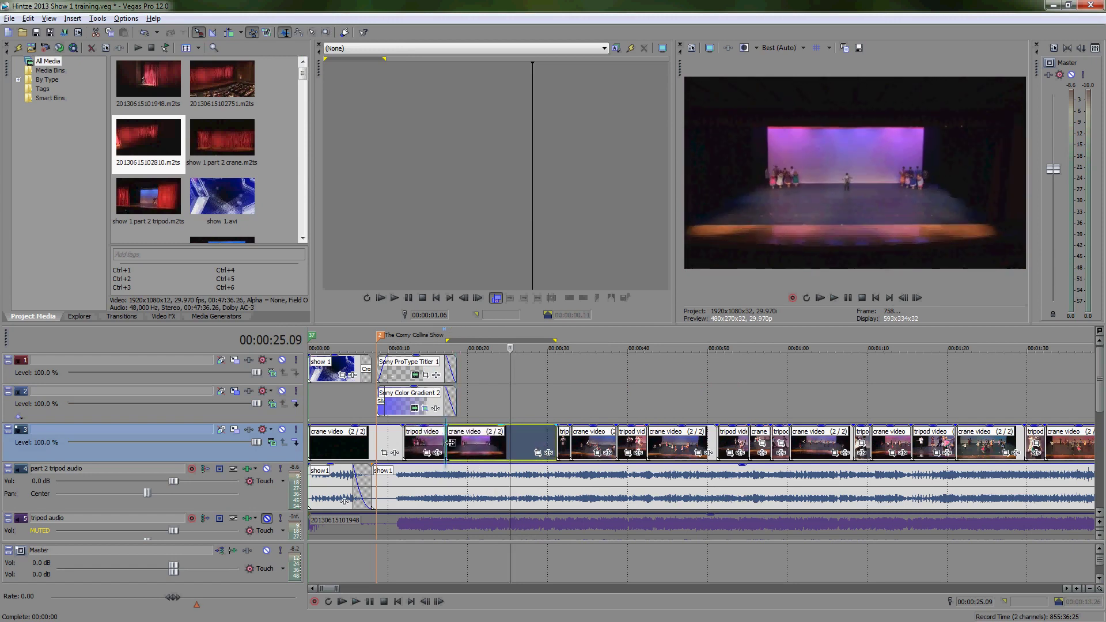
{"action": "left_click_drag", "start_coordinate": [452, 443], "coordinate": [451, 412]}
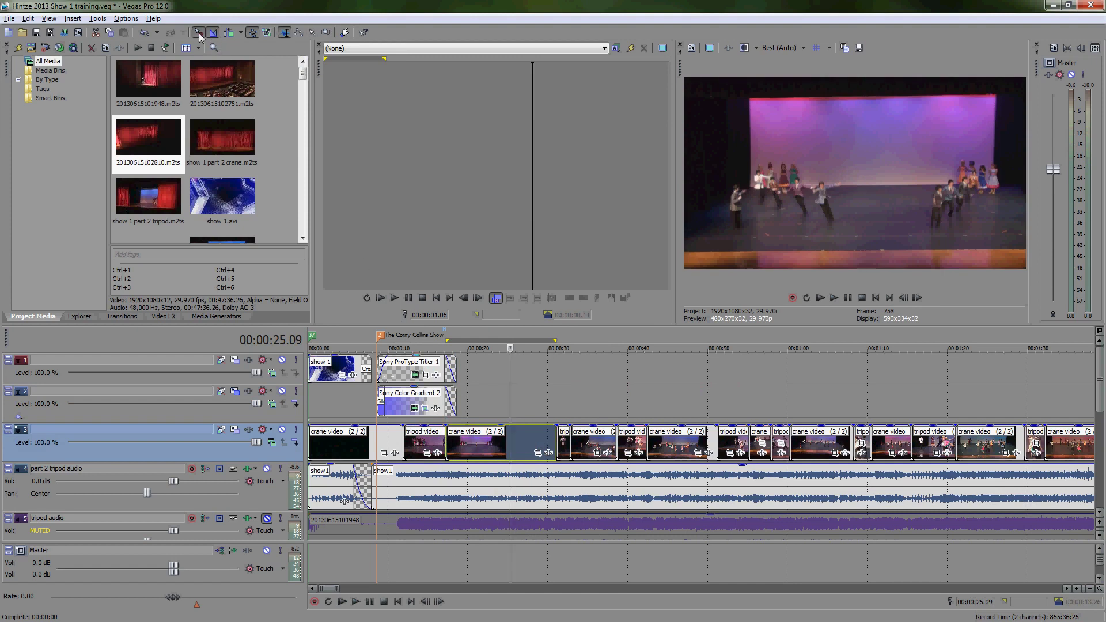
With snapping on, lift the crane clip to track 2 and snap it back beside the tripod clip.
{"action": "left_click", "coordinate": [200, 34]}
{"action": "mouse_move", "coordinate": [465, 445]}
{"action": "left_mouse_down"}
{"action": "mouse_move", "coordinate": [494, 400]}
{"action": "mouse_move", "coordinate": [531, 401]}
{"action": "left_mouse_up"}
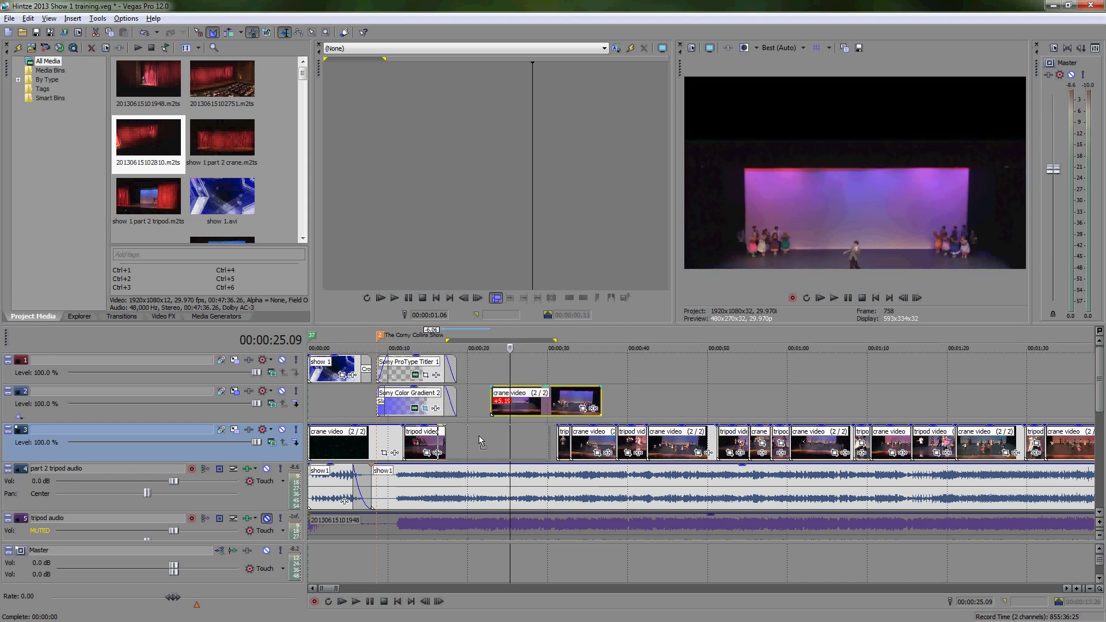
{"action": "left_click_drag", "start_coordinate": [479, 437], "coordinate": [517, 404]}
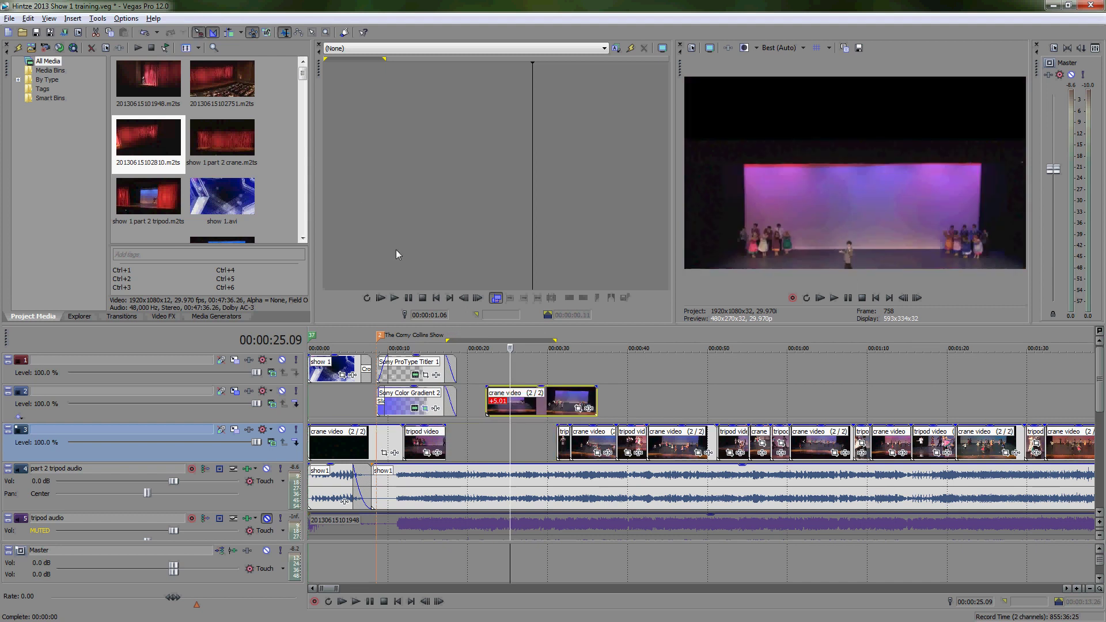
{"action": "left_click_drag", "start_coordinate": [547, 414], "coordinate": [506, 436]}
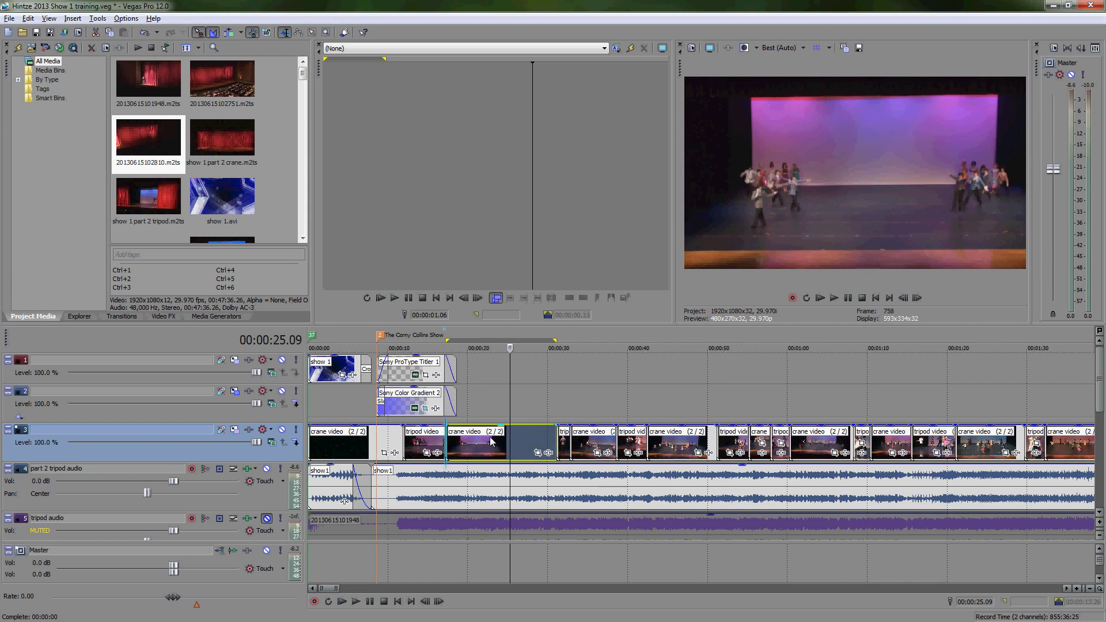
{"action": "mouse_move", "coordinate": [490, 440]}
{"action": "left_mouse_down"}
{"action": "mouse_move", "coordinate": [479, 440]}
{"action": "mouse_move", "coordinate": [507, 441]}
{"action": "left_mouse_up"}
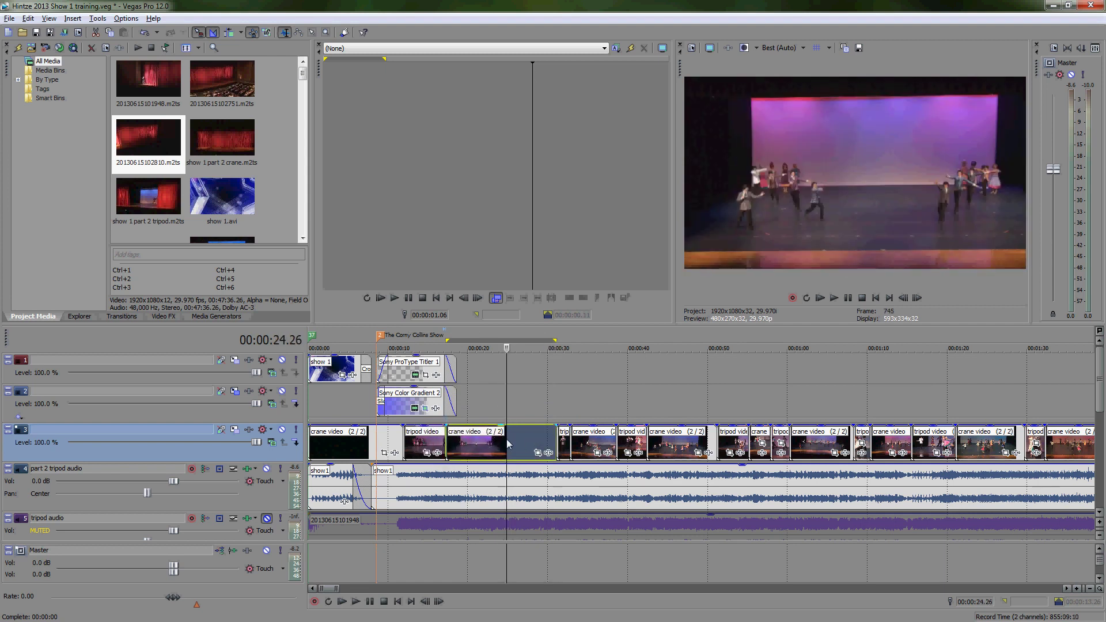